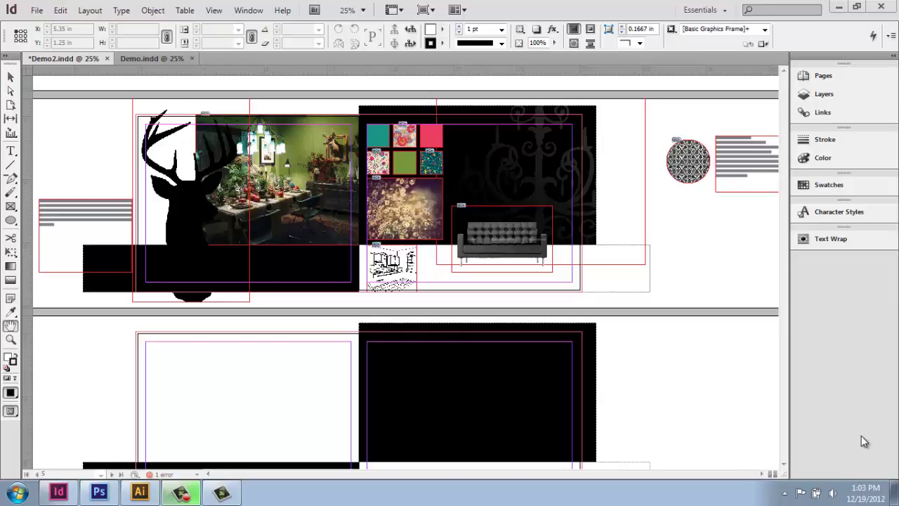
# Step: Zoom to 75% on the damask circle and the blue placeholder text frame beside it
pyautogui.click(10, 340)
pyautogui.click(733, 176)
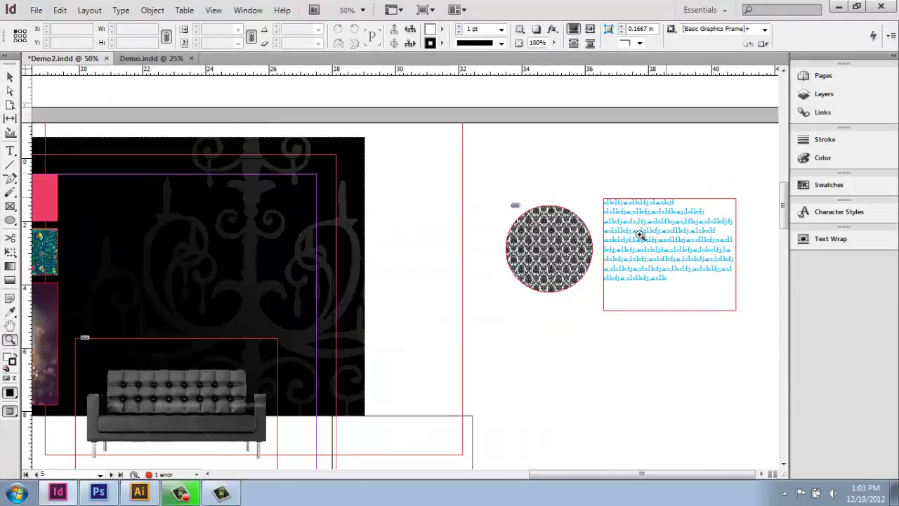
pyautogui.click(645, 259)
pyautogui.click(10, 77)
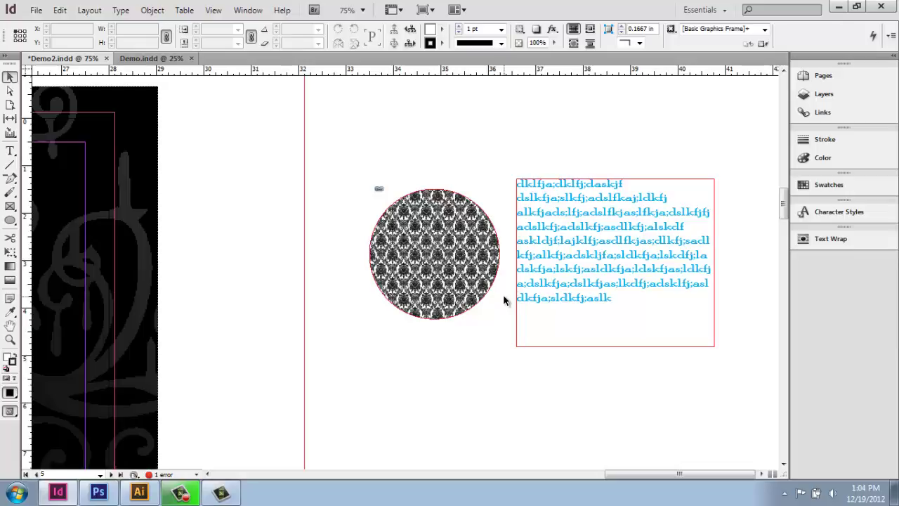
pyautogui.click(472, 300)
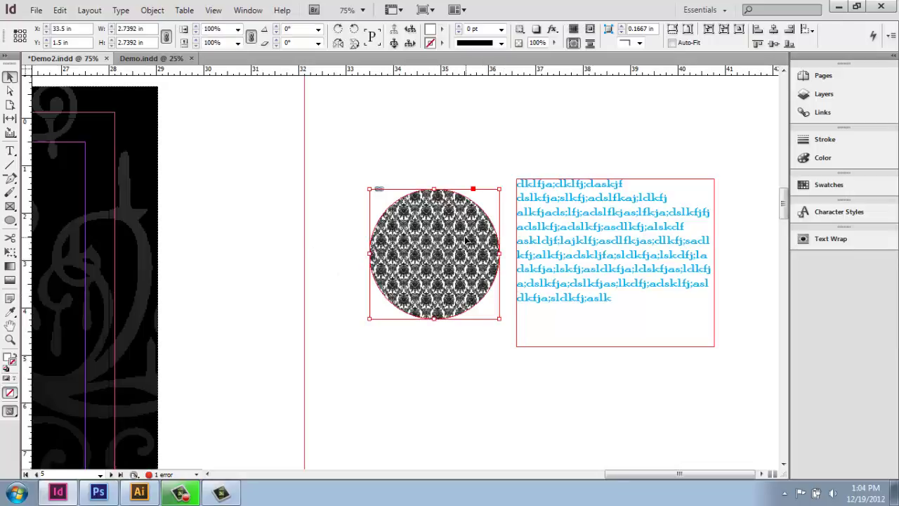
pyautogui.click(490, 150)
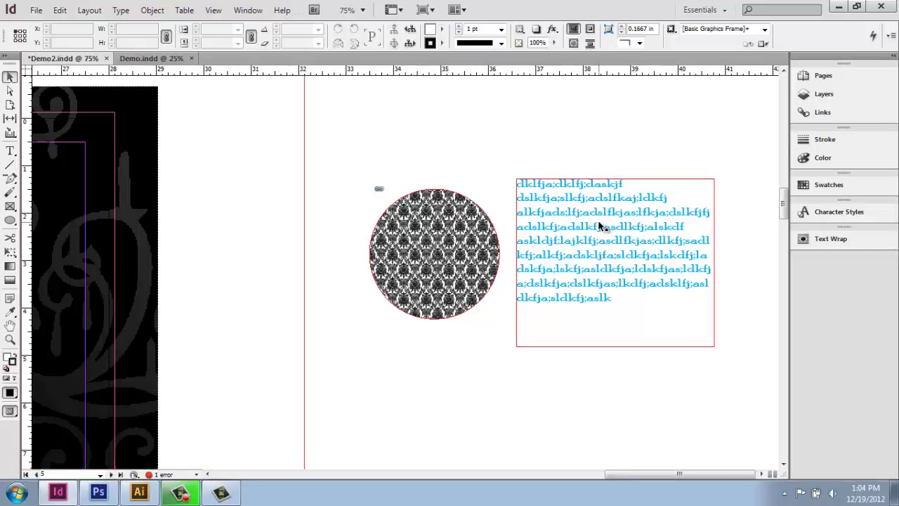
# Step: Open the Text Wrap panel and select the filler text frame
pyautogui.click(825, 241)
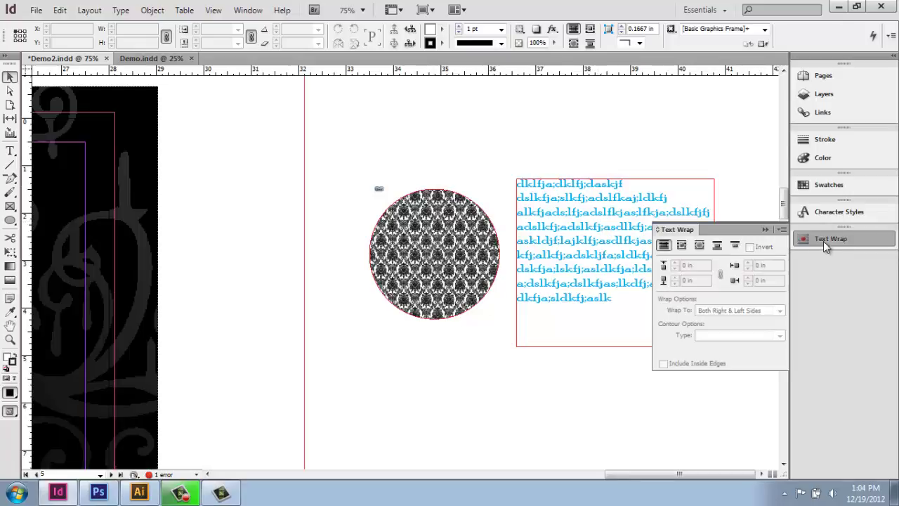
pyautogui.click(823, 241)
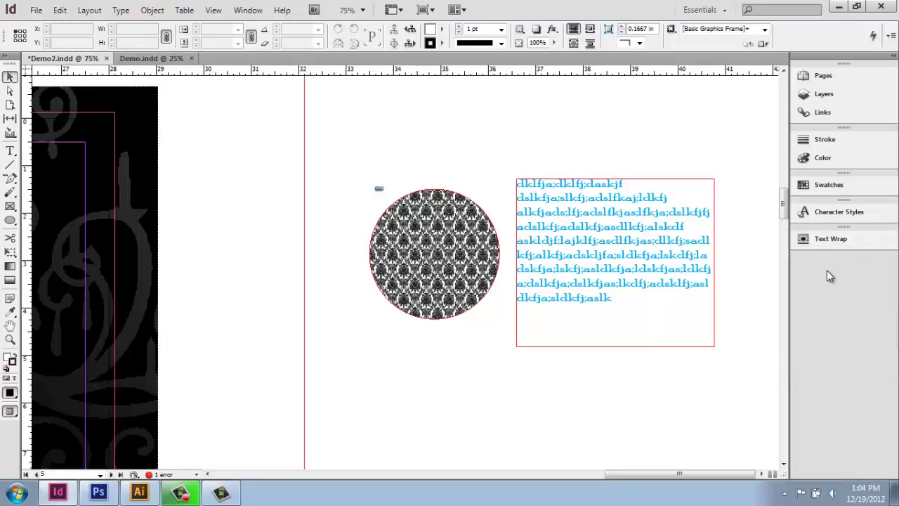
pyautogui.click(257, 14)
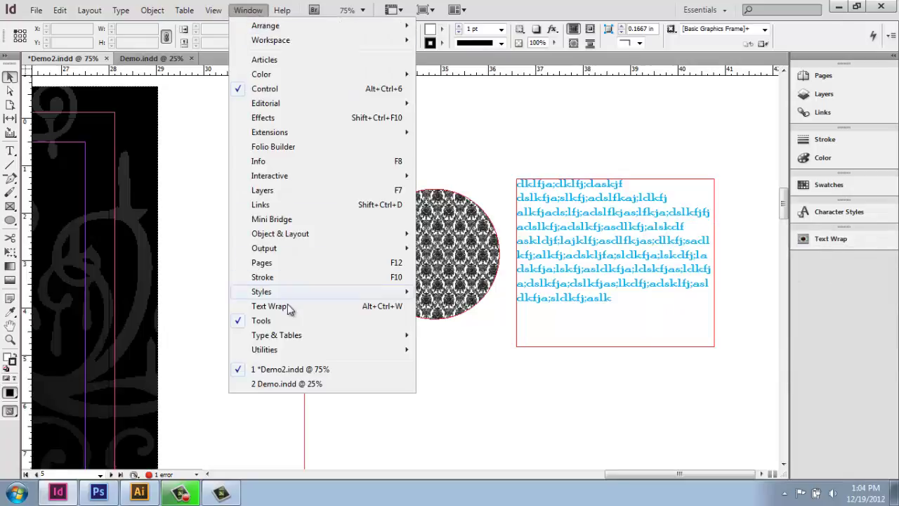
pyautogui.click(808, 311)
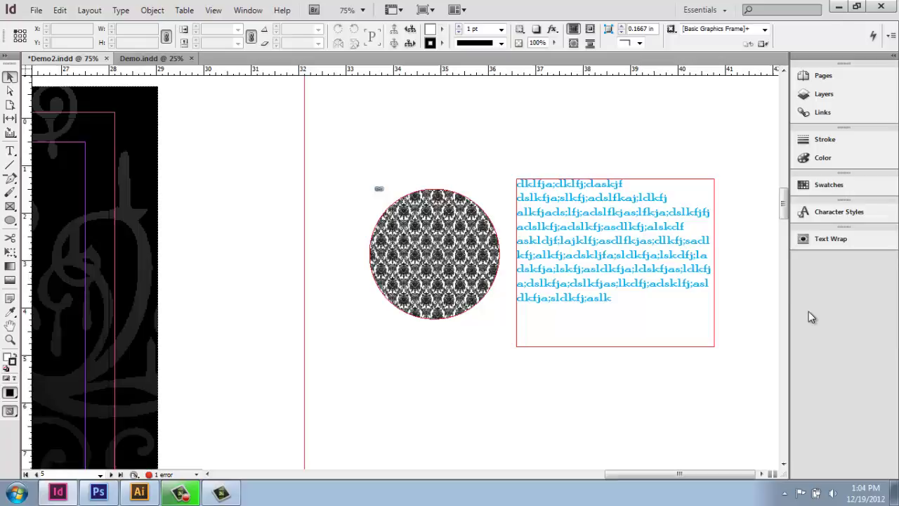
pyautogui.click(817, 239)
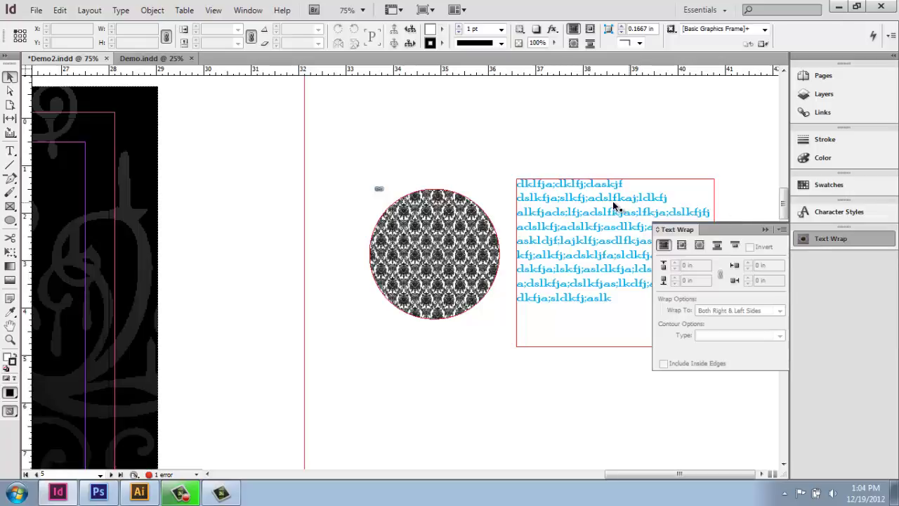
pyautogui.click(581, 184)
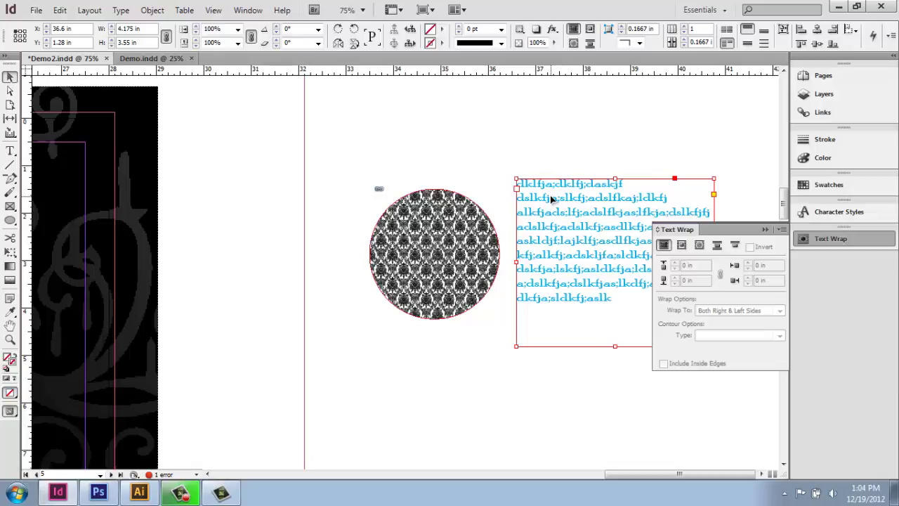
# Step: Apply Wrap Around Object Shape and drag the text frame onto the circle's right side
pyautogui.click(700, 245)
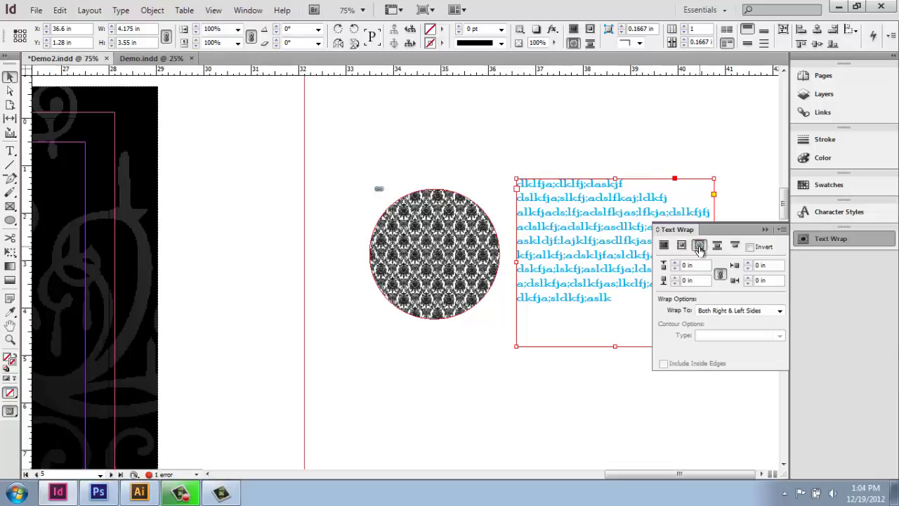
pyautogui.moveTo(573, 232); pyautogui.dragTo(532, 243)
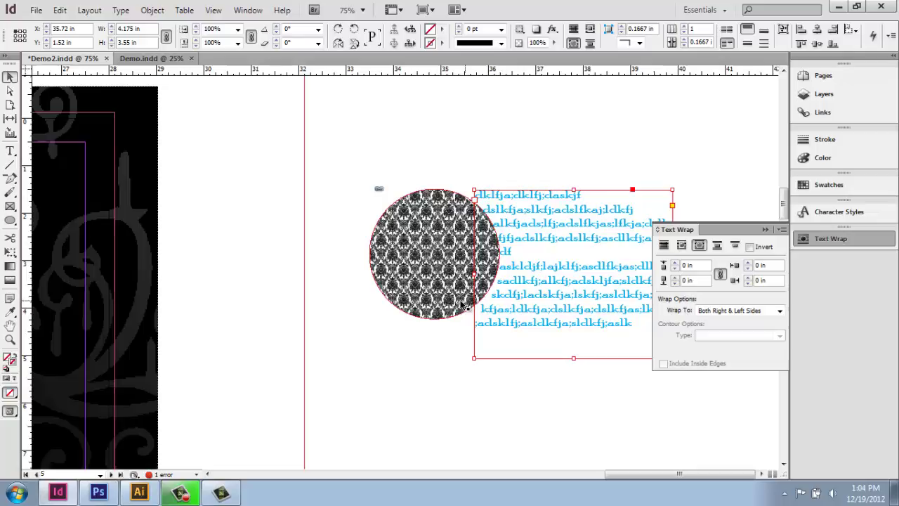
pyautogui.click(482, 225)
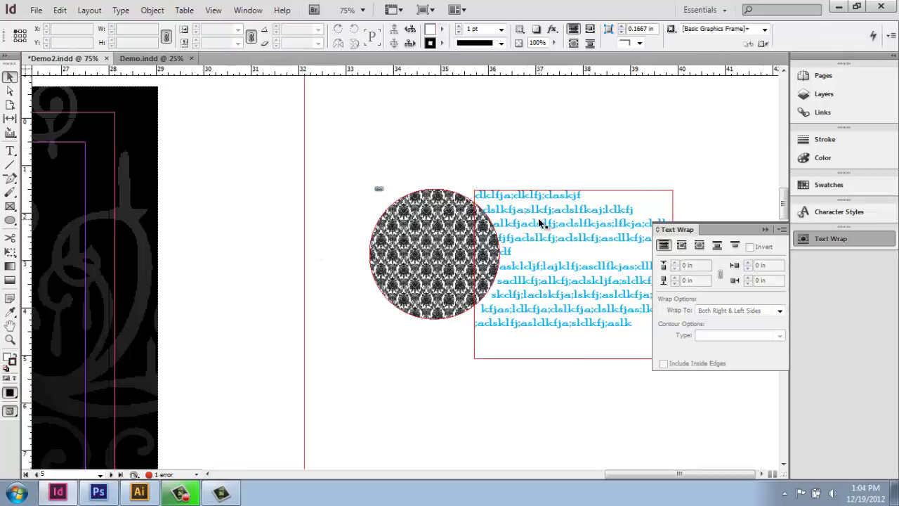
pyautogui.moveTo(608, 189); pyautogui.dragTo(608, 188)
# Step: Nudge the text frame up, down and left until its lines follow the circle's curve
pyautogui.press('Up')
pyautogui.press('Up')
pyautogui.press('Up')
pyautogui.press('Up')
pyautogui.press('Up')
pyautogui.press('Up')
pyautogui.press('Up')
pyautogui.press('Up')
pyautogui.press('Up')
pyautogui.press('Up')
pyautogui.press('Up')
pyautogui.press('Up')
pyautogui.press('Up')
pyautogui.press('Up')
pyautogui.press('Up')
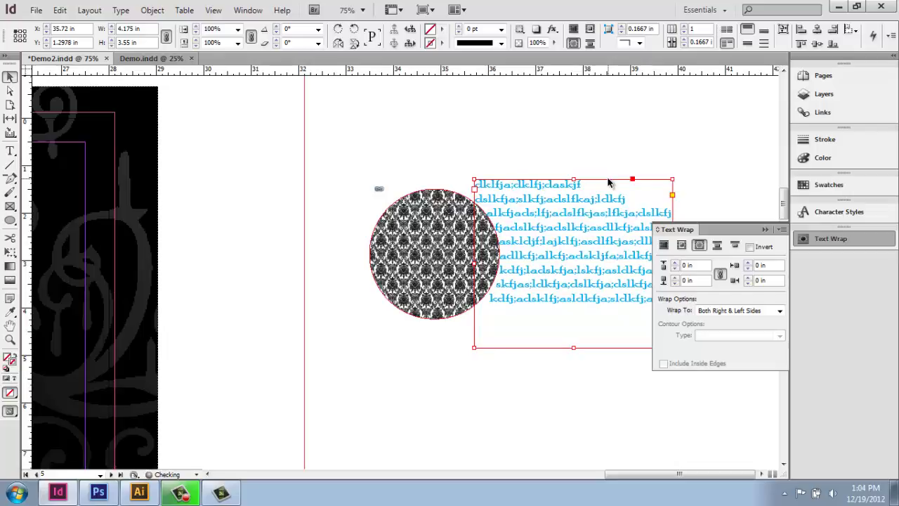
pyautogui.press('Down')
pyautogui.press('Down')
pyautogui.press('Down')
pyautogui.press('Down')
pyautogui.press('Down')
pyautogui.press('Down')
pyautogui.press('Down')
pyautogui.press('Down')
pyautogui.press('Down')
pyautogui.press('Down')
pyautogui.press('Down')
pyautogui.press('Down')
pyautogui.press('Down')
pyautogui.press('Down')
pyautogui.press('Down')
pyautogui.press('Down')
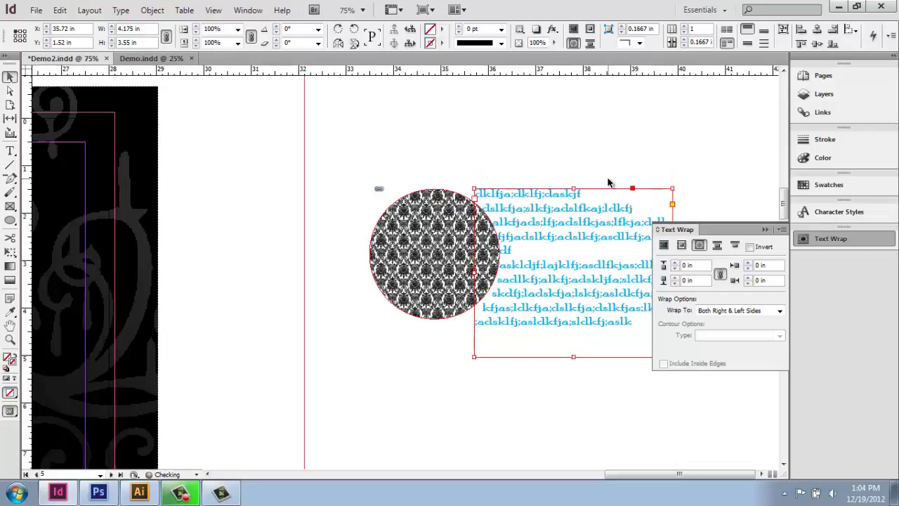
pyautogui.press('Down')
pyautogui.press('Down')
pyautogui.press('Down')
pyautogui.press('Down')
pyautogui.press('Down')
pyautogui.press('Down')
pyautogui.press('Down')
pyautogui.press('Down')
pyautogui.press('Down')
pyautogui.press('Down')
pyautogui.press('Down')
pyautogui.press('Down')
pyautogui.press('Down')
pyautogui.press('Down')
pyautogui.press('Down')
pyautogui.press('Down')
pyautogui.press('Down')
pyautogui.press('Down')
pyautogui.press('Down')
pyautogui.press('Down')
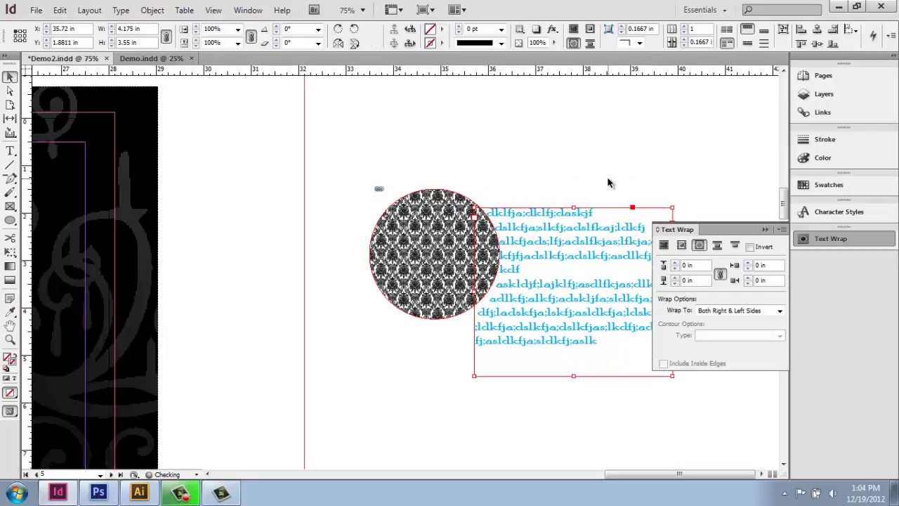
pyautogui.press('Up')
pyautogui.press('Up')
pyautogui.press('Up')
pyautogui.press('Up')
pyautogui.press('Up')
pyautogui.press('Up')
pyautogui.press('Up')
pyautogui.press('Up')
pyautogui.press('Up')
pyautogui.press('Up')
pyautogui.press('Up')
pyautogui.press('Up')
pyautogui.press('Up')
pyautogui.press('Up')
pyautogui.press('Up')
pyautogui.press('Up')
pyautogui.press('Up')
pyautogui.press('Up')
pyautogui.press('Up')
pyautogui.press('Up')
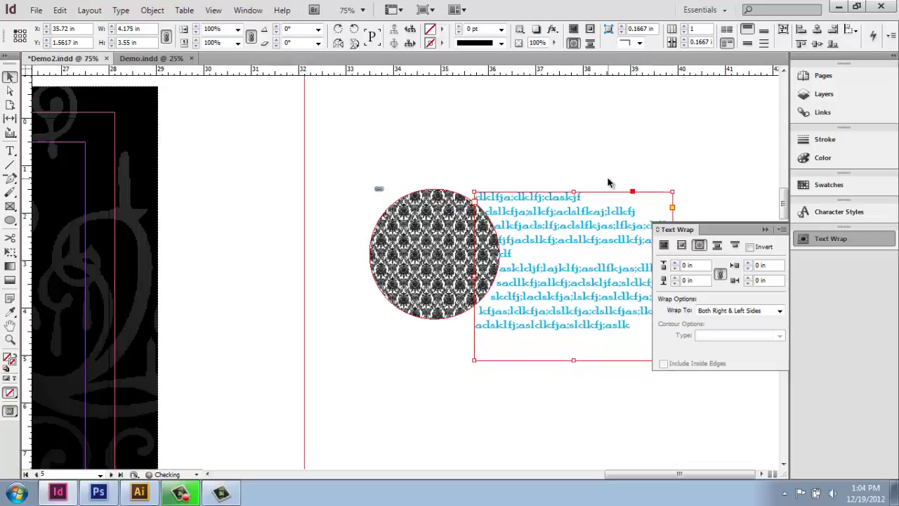
pyautogui.press('Up')
pyautogui.press('Up')
pyautogui.press('Up')
pyautogui.press('Up')
pyautogui.press('Up')
pyautogui.press('Up')
pyautogui.press('Up')
pyautogui.press('Up')
pyautogui.press('Up')
pyautogui.press('Up')
pyautogui.press('Up')
pyautogui.press('Up')
pyautogui.press('Up')
pyautogui.press('Up')
pyautogui.press('Up')
pyautogui.press('Up')
pyautogui.press('Up')
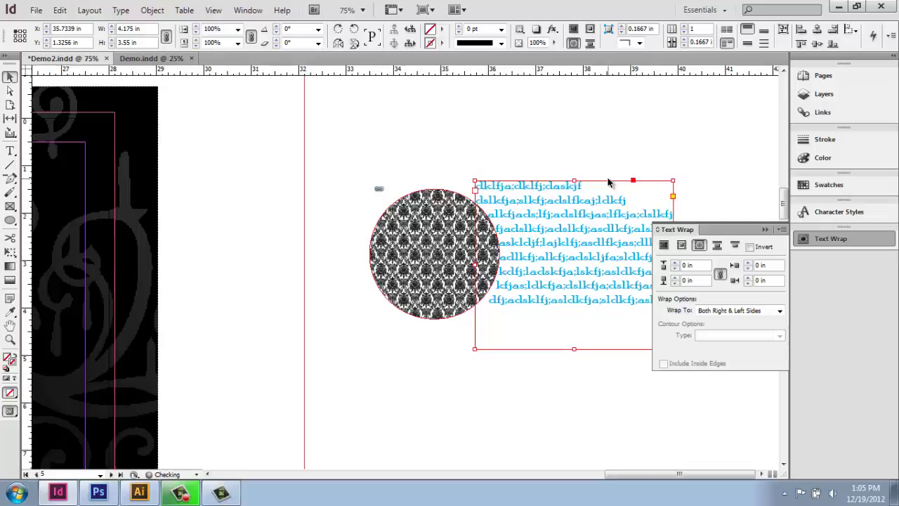
pyautogui.press('Left')
pyautogui.press('Left')
pyautogui.press('Left')
pyautogui.press('Left')
pyautogui.press('Left')
pyautogui.press('Left')
pyautogui.press('Left')
pyautogui.press('Left')
pyautogui.press('Left')
pyautogui.press('Left')
pyautogui.press('Left')
pyautogui.press('Left')
pyautogui.press('Left')
pyautogui.press('Left')
pyautogui.press('Left')
pyautogui.press('Left')
pyautogui.press('Left')
pyautogui.press('Left')
pyautogui.press('Left')
pyautogui.press('Left')
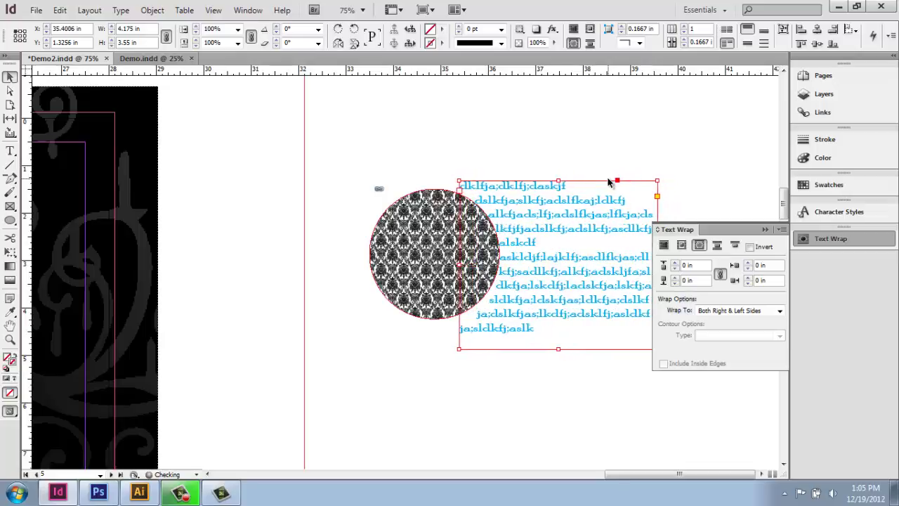
pyautogui.press('Left')
pyautogui.press('Left')
pyautogui.press('Left')
pyautogui.press('Left')
pyautogui.press('Left')
pyautogui.press('Left')
pyautogui.press('Left')
pyautogui.press('Left')
pyautogui.press('Left')
pyautogui.press('Left')
pyautogui.press('Left')
pyautogui.press('Left')
pyautogui.press('Left')
pyautogui.press('Left')
pyautogui.press('Left')
pyautogui.press('Left')
pyautogui.press('Left')
pyautogui.press('Left')
pyautogui.press('Left')
pyautogui.press('Left')
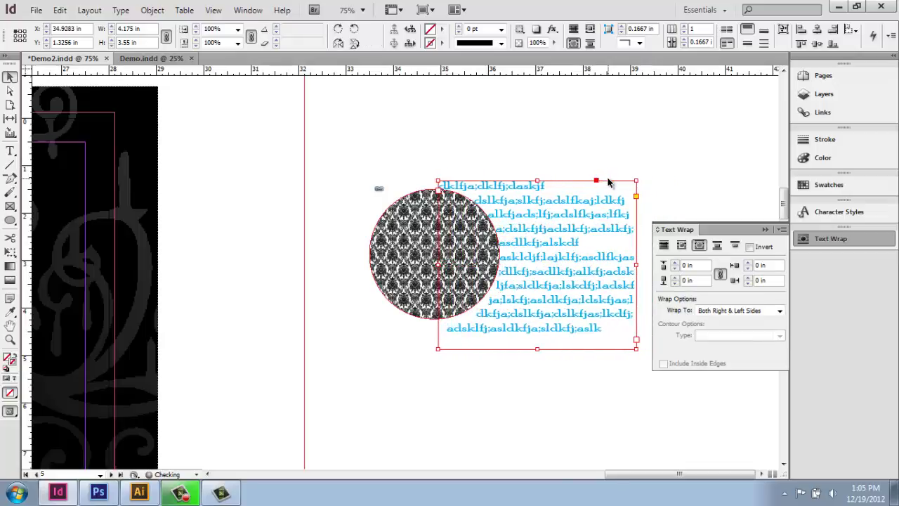
pyautogui.press('Left')
pyautogui.press('Left')
pyautogui.press('Left')
pyautogui.press('Left')
pyautogui.press('Left')
pyautogui.press('Left')
pyautogui.press('Left')
pyautogui.press('Left')
pyautogui.press('Left')
pyautogui.press('Left')
pyautogui.press('Left')
pyautogui.press('Left')
pyautogui.press('Left')
pyautogui.press('Left')
pyautogui.press('Left')
pyautogui.press('Left')
pyautogui.press('Left')
pyautogui.press('Left')
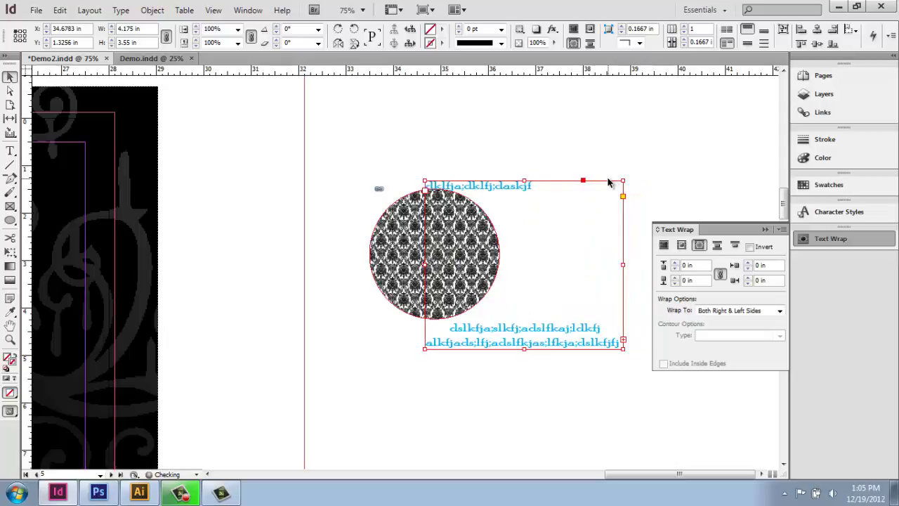
pyautogui.press('Right')
pyautogui.press('Right')
pyautogui.press('Right')
pyautogui.press('Right')
pyautogui.press('Right')
pyautogui.press('Right')
pyautogui.press('Right')
pyautogui.press('Right')
pyautogui.press('Right')
pyautogui.press('Right')
pyautogui.press('Right')
pyautogui.press('Right')
pyautogui.press('Right')
pyautogui.press('Right')
pyautogui.press('Right')
pyautogui.press('Right')
pyautogui.press('Right')
pyautogui.press('Right')
pyautogui.press('Right')
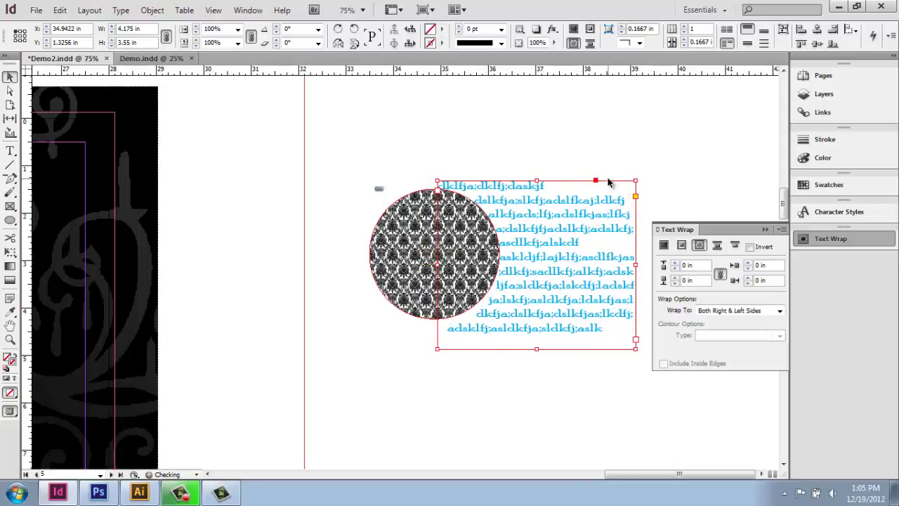
# Step: Type 'Wallpaper' along the circle's left edge with Type on a Path at 36 pt
pyautogui.click(534, 103)
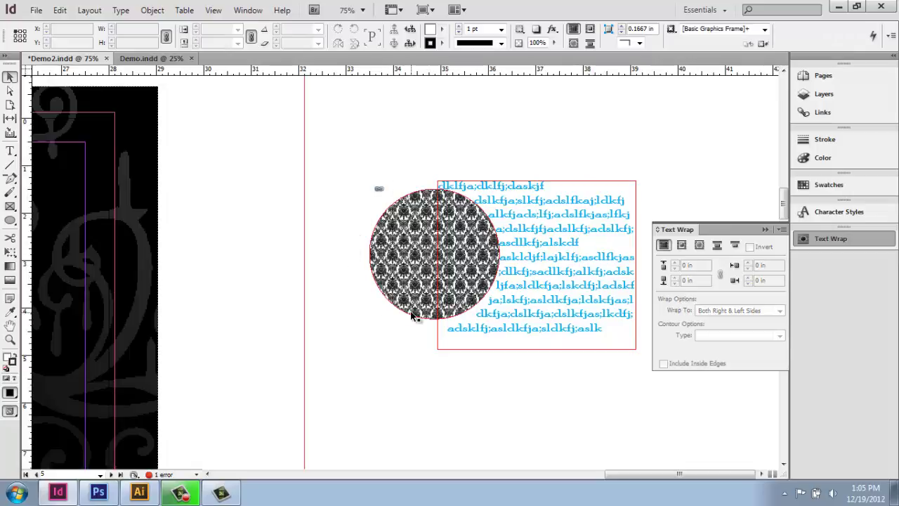
pyautogui.click(10, 151)
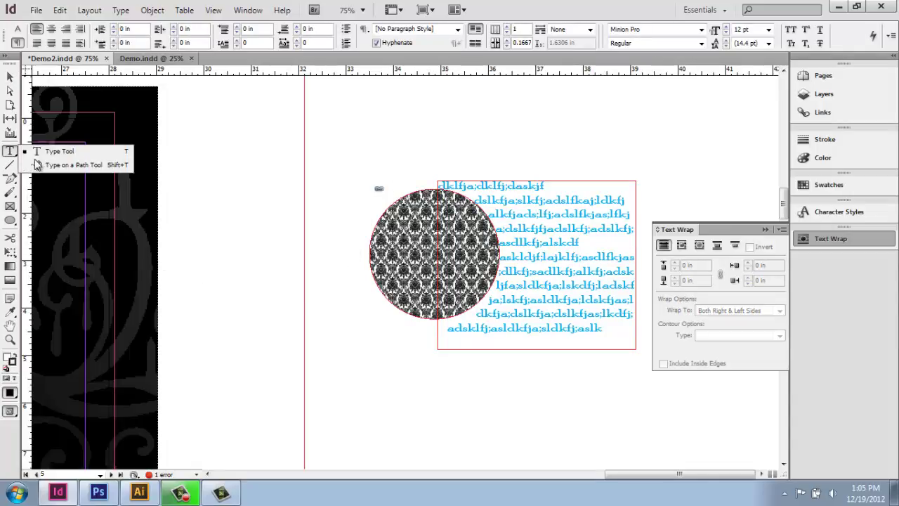
pyautogui.click(56, 165)
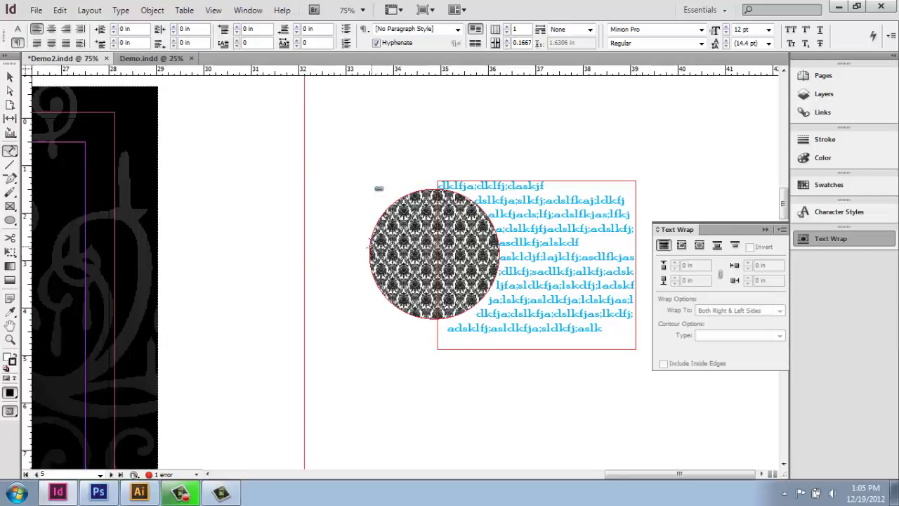
pyautogui.click(366, 243)
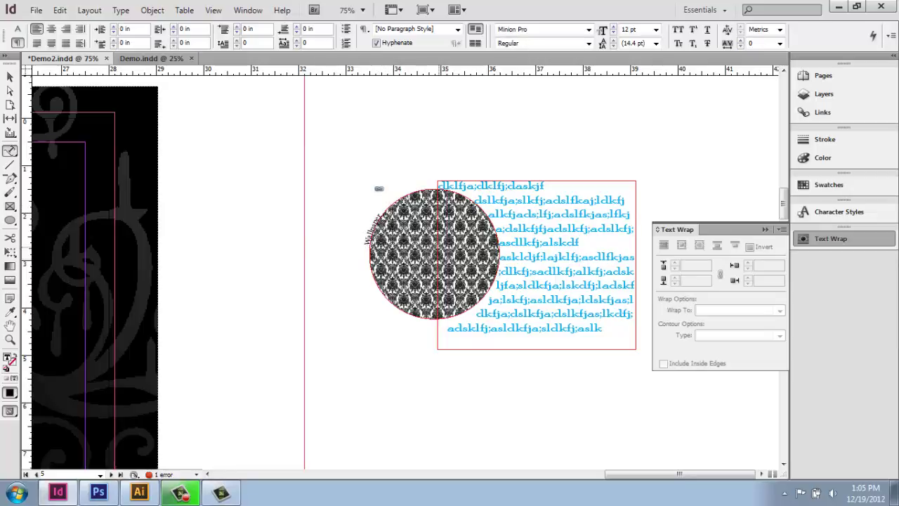
pyautogui.moveTo(378, 209); pyautogui.dragTo(363, 246)
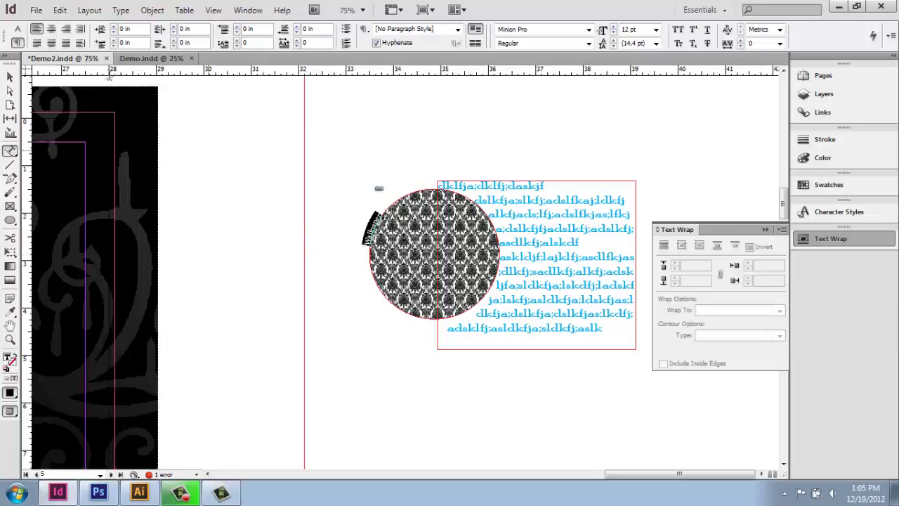
pyautogui.click(14, 31)
pyautogui.click(192, 29)
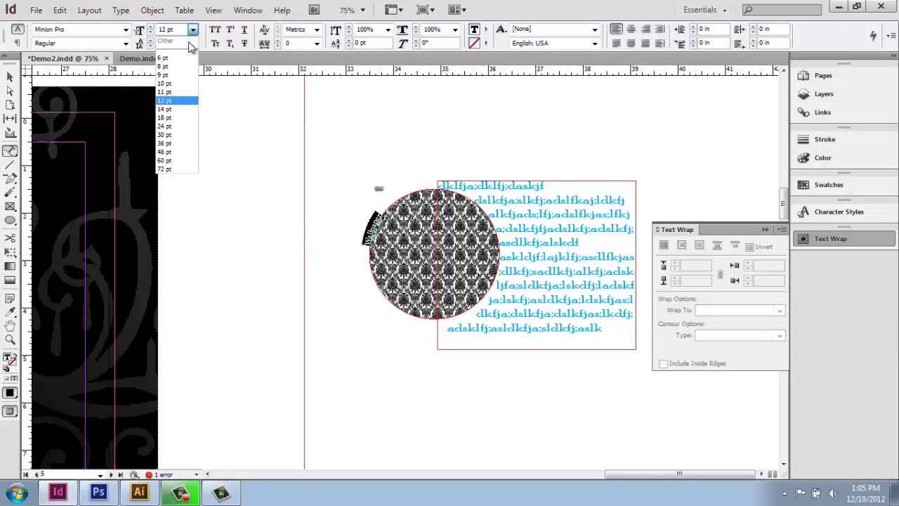
pyautogui.click(164, 143)
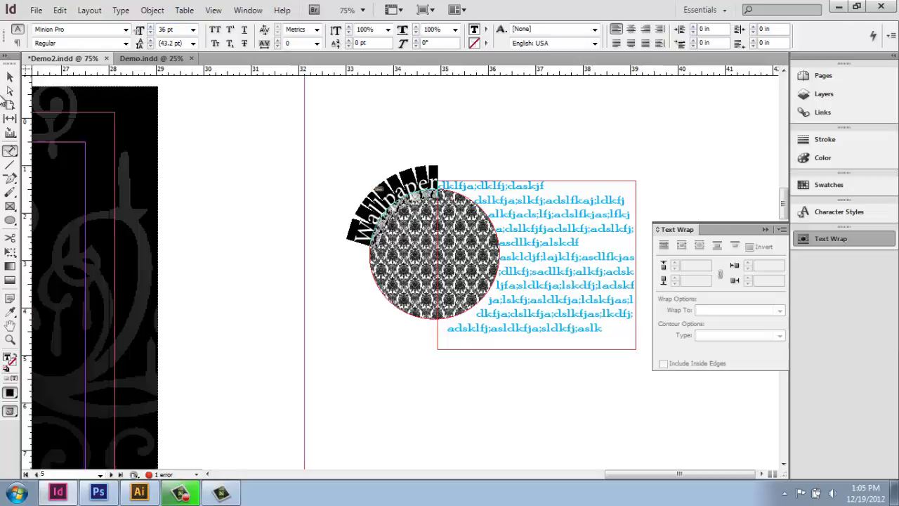
pyautogui.press('Escape')
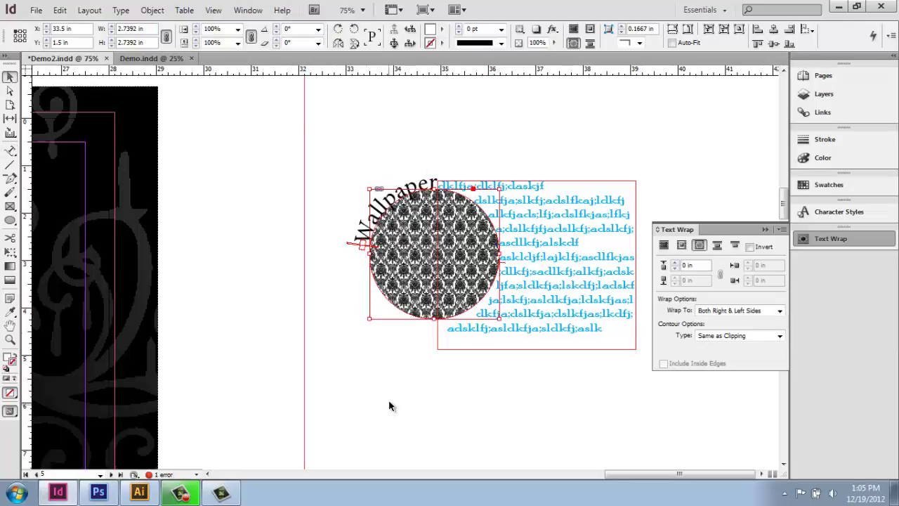
# Step: Switch the screen mode to Preview to hide guides and frame edges
pyautogui.click(439, 380)
pyautogui.click(425, 10)
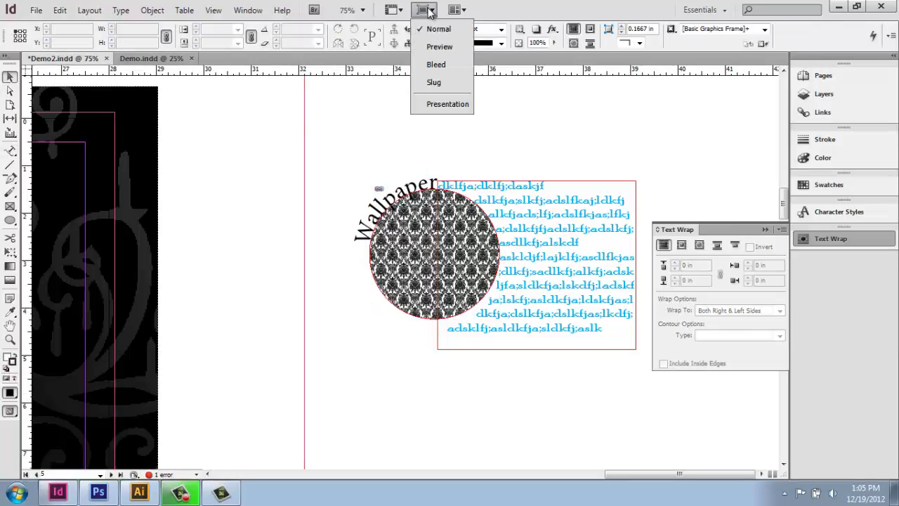
pyautogui.click(433, 47)
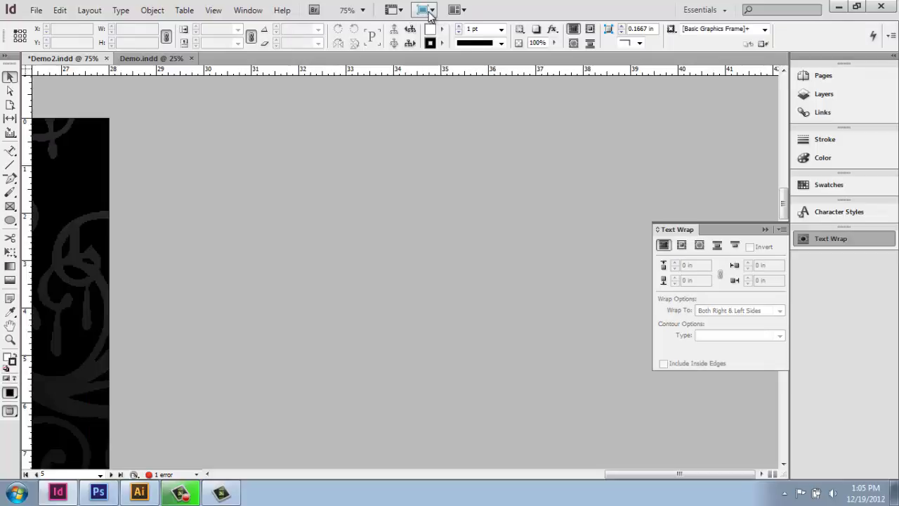
# Step: Return to Normal screen mode, zoom out to 25%, and pan toward the deer spread
pyautogui.click(425, 9)
pyautogui.click(434, 29)
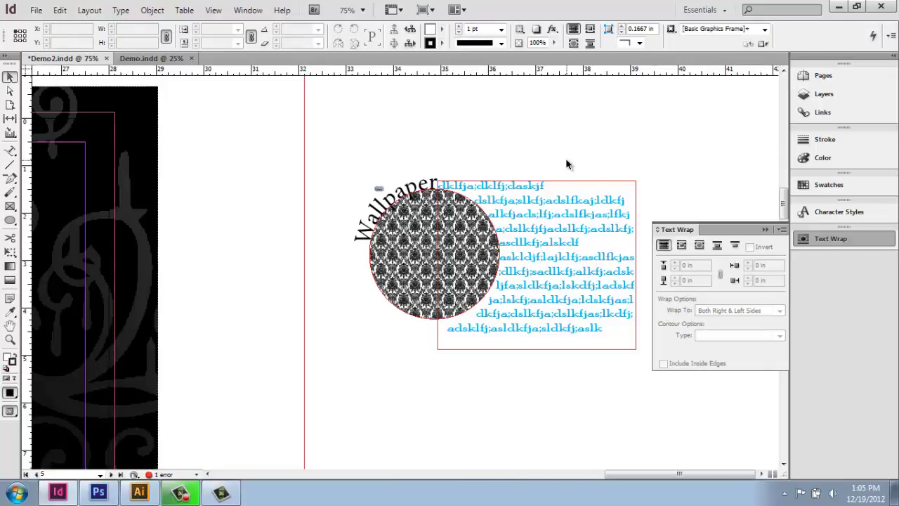
pyautogui.hotkey('ctrl', '-')
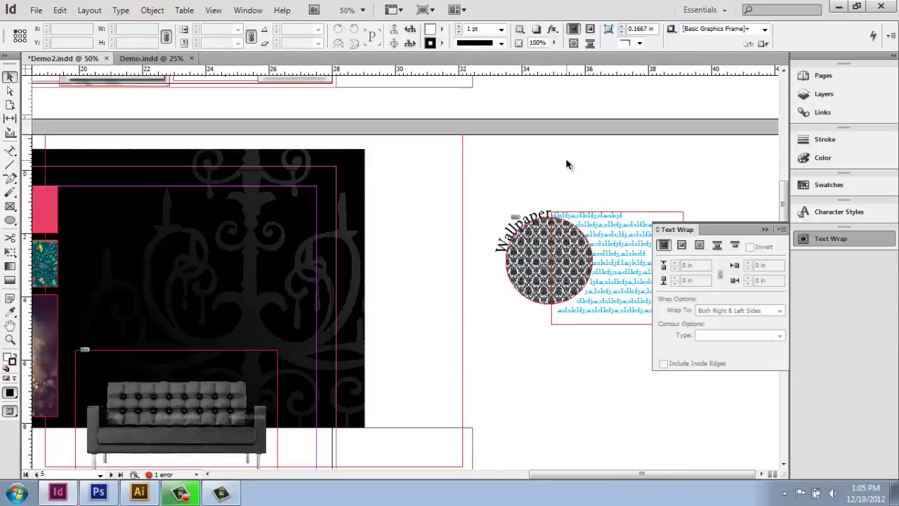
pyautogui.hotkey('ctrl', '-')
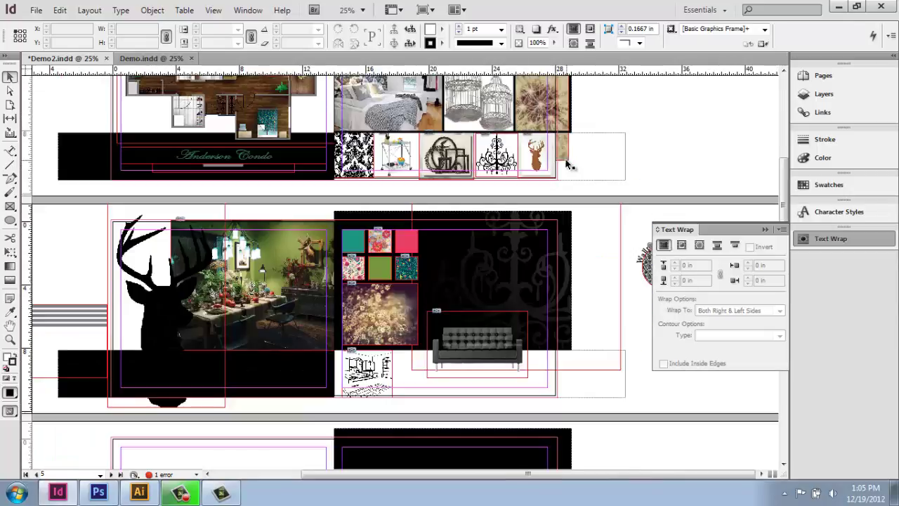
pyautogui.click(10, 325)
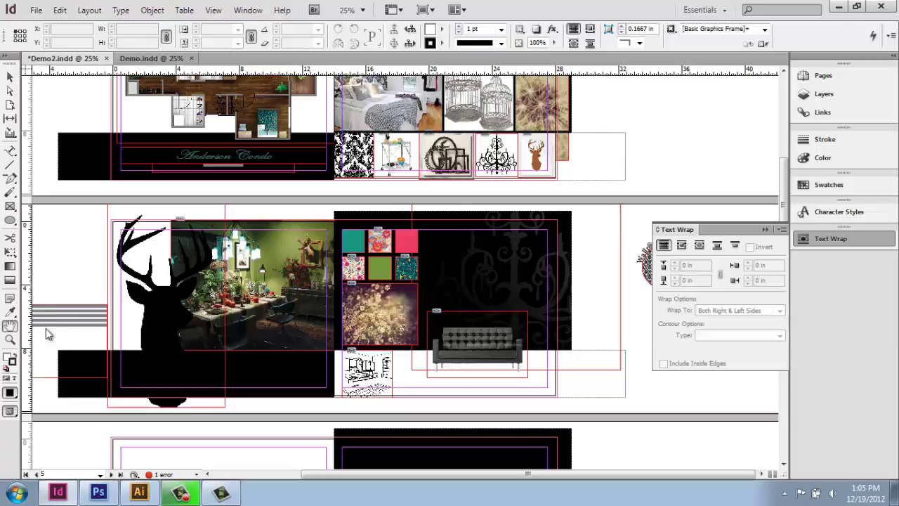
pyautogui.moveTo(72, 321); pyautogui.dragTo(215, 325)
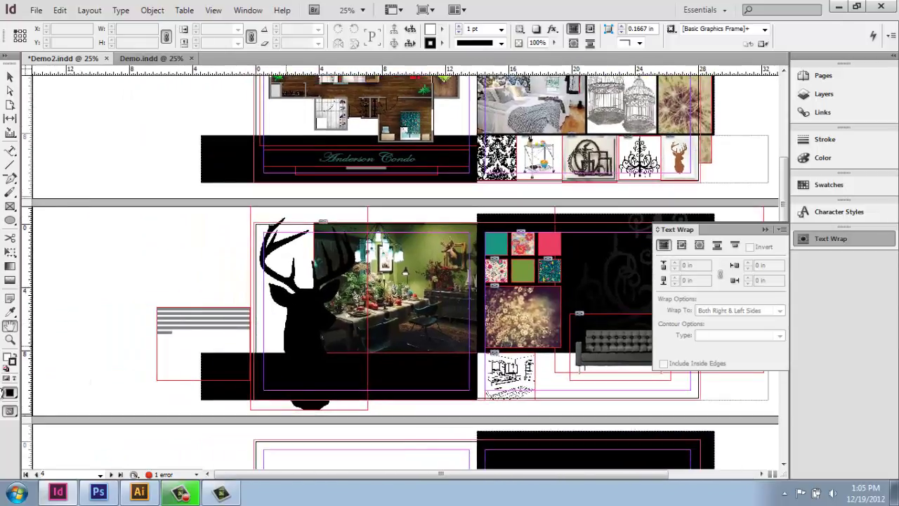
pyautogui.click(10, 339)
# Step: Move the text frame onto the black band right of the deer, at X 5.225 in, Y 8.375 in
pyautogui.click(315, 367)
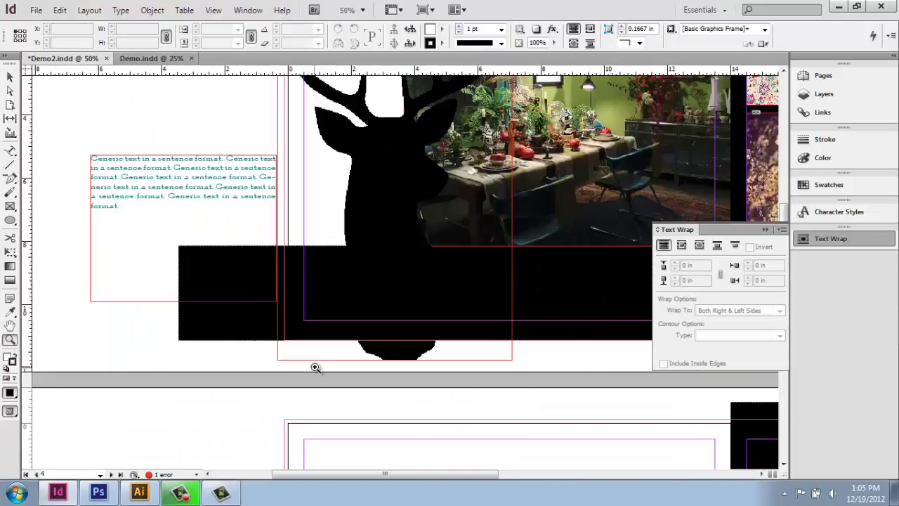
pyautogui.click(11, 76)
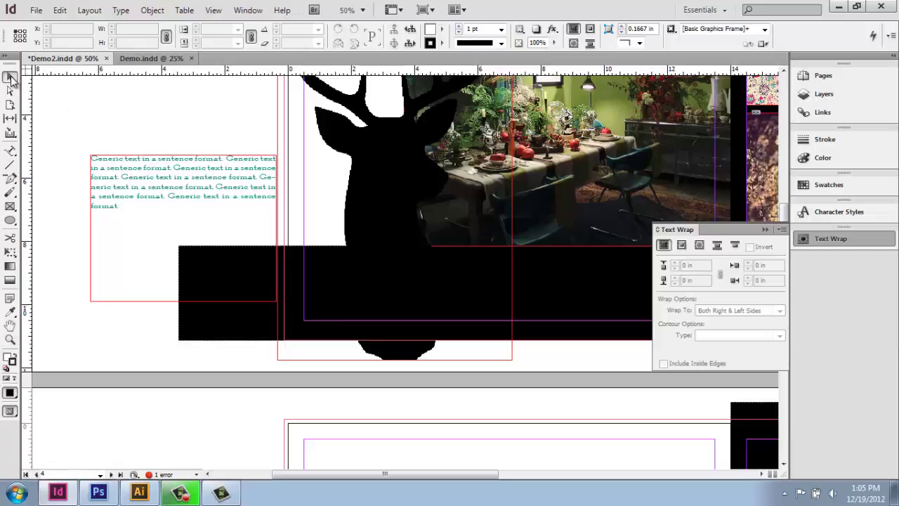
pyautogui.moveTo(127, 176); pyautogui.dragTo(429, 259)
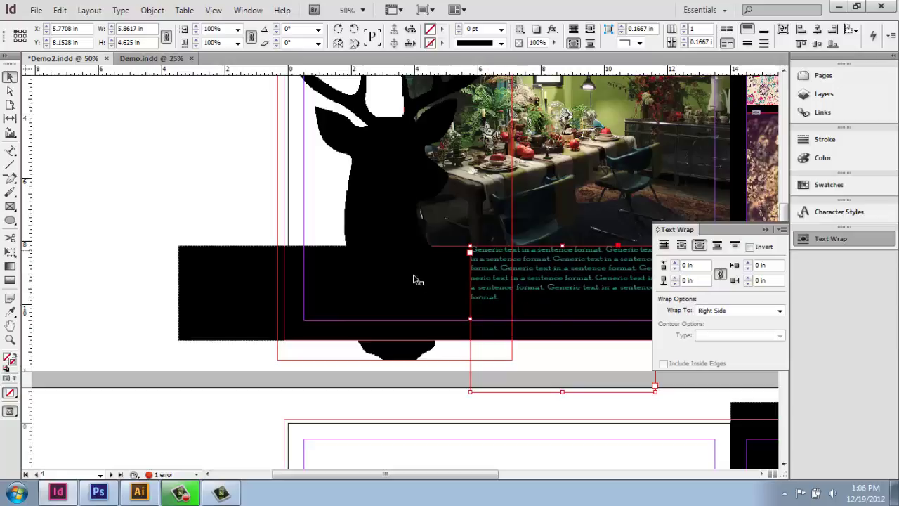
pyautogui.moveTo(532, 271)
pyautogui.mouseDown()
pyautogui.moveTo(581, 270)
pyautogui.moveTo(515, 276)
pyautogui.mouseUp()
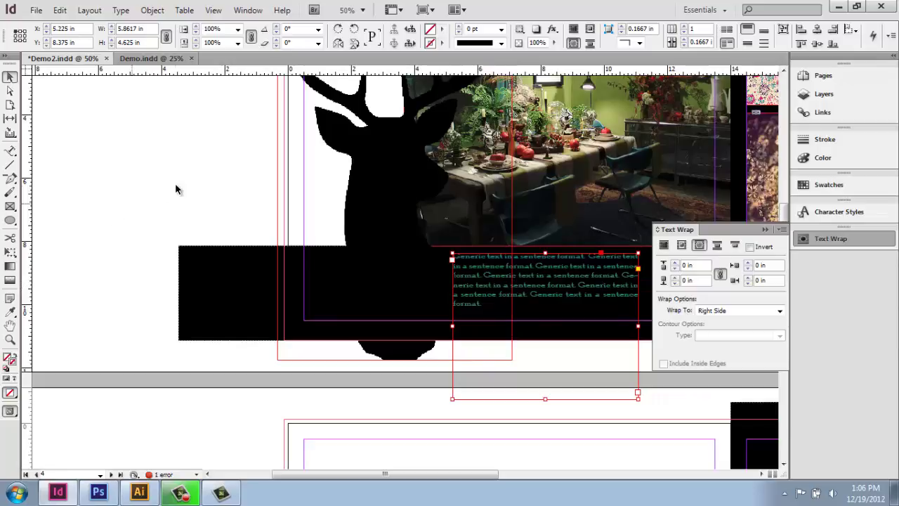
pyautogui.click(282, 188)
pyautogui.click(458, 208)
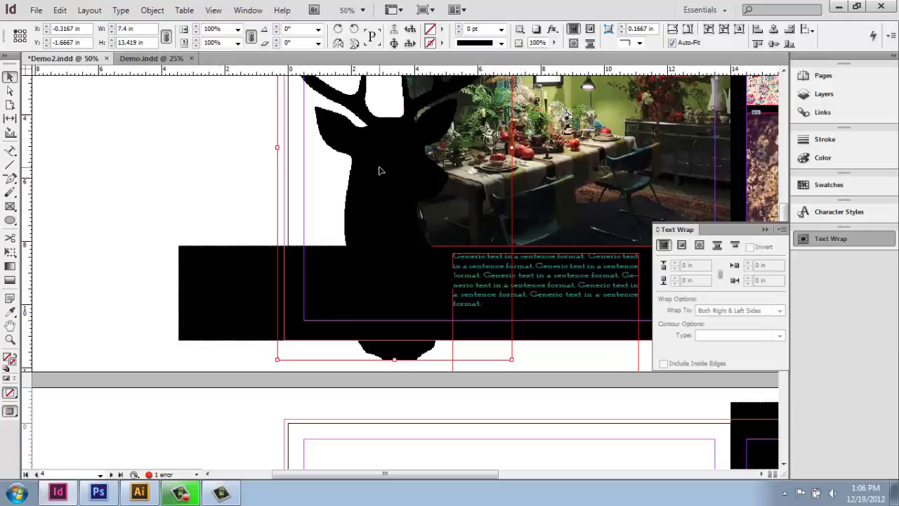
# Step: Open Object > Clipping Path > Options for the deer image
pyautogui.click(153, 11)
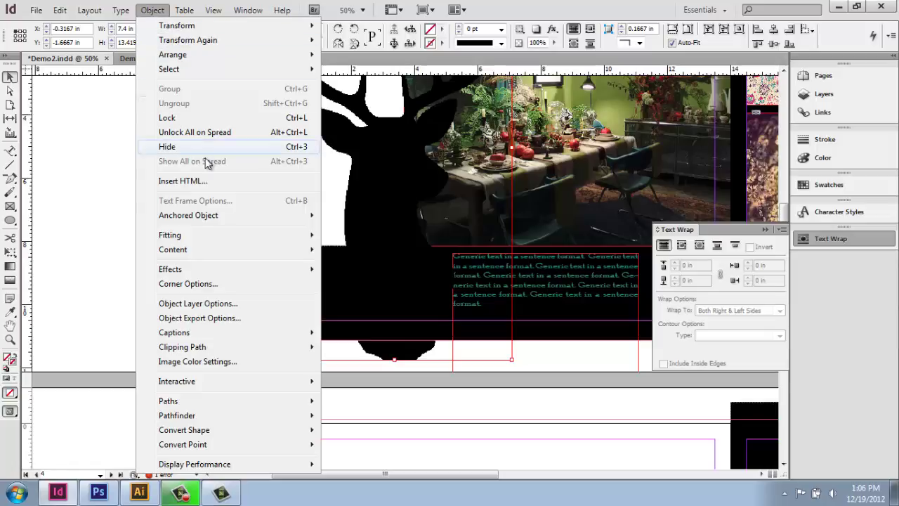
pyautogui.moveTo(246, 348)
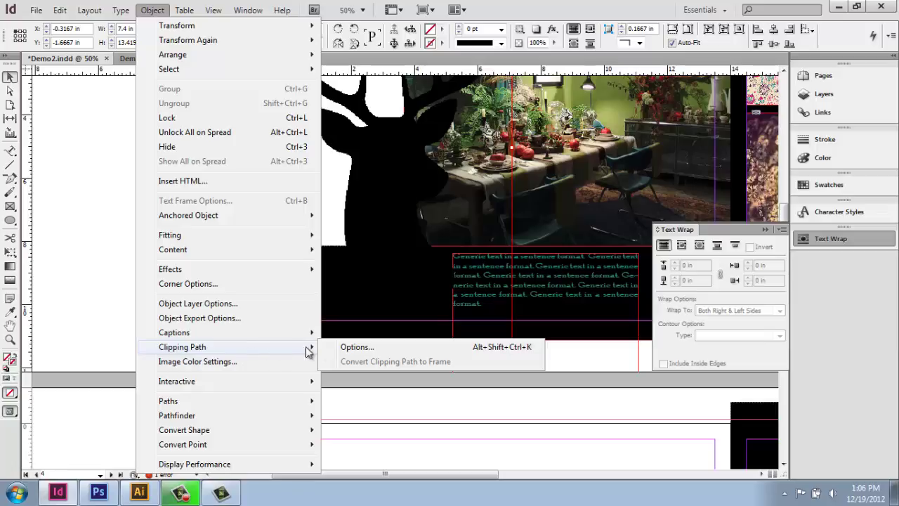
pyautogui.click(342, 348)
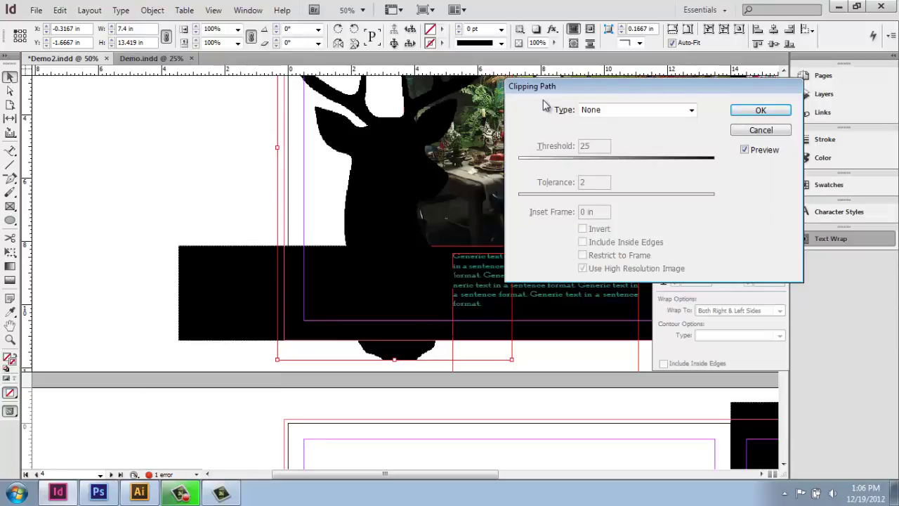
# Step: Set the deer's clipping path to Detect Edges (Threshold 25, Tolerance 2) and apply it
pyautogui.click(692, 111)
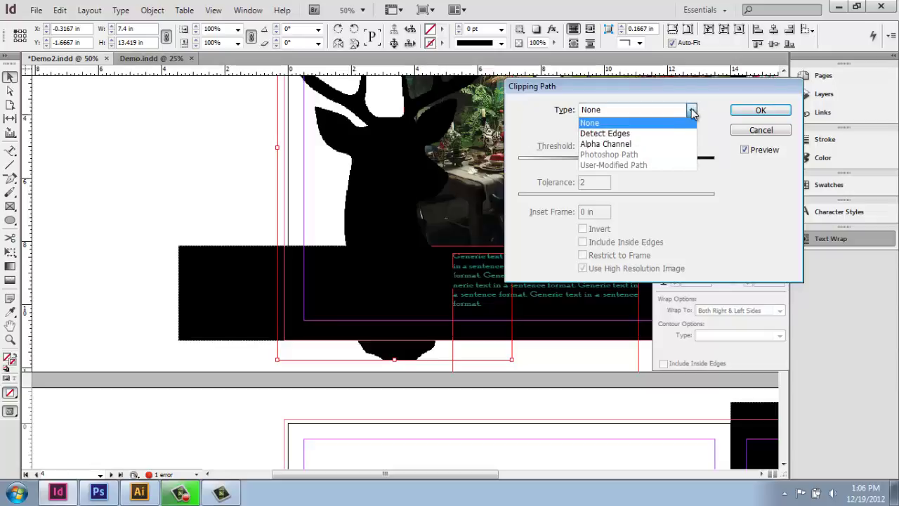
pyautogui.click(631, 133)
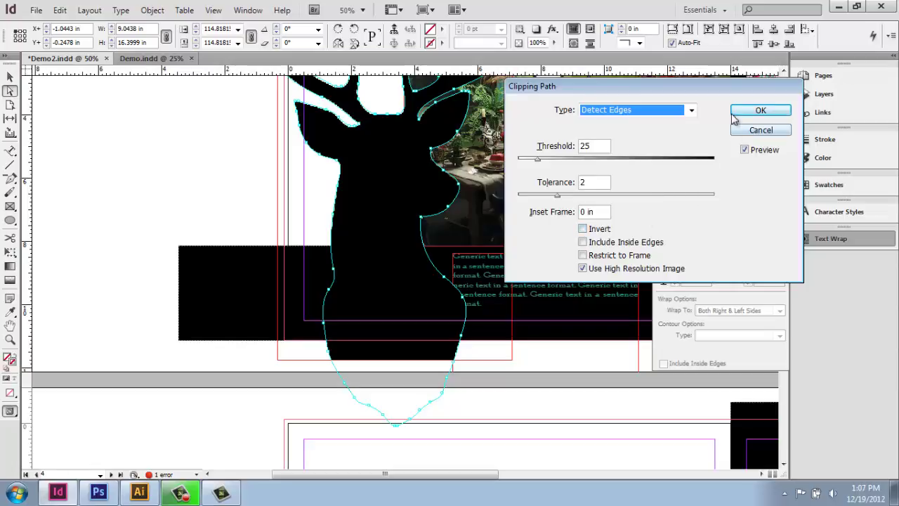
pyautogui.click(760, 112)
# Step: Give the deer frame Wrap Around Object Shape with the Same as Clipping contour
pyautogui.click(9, 76)
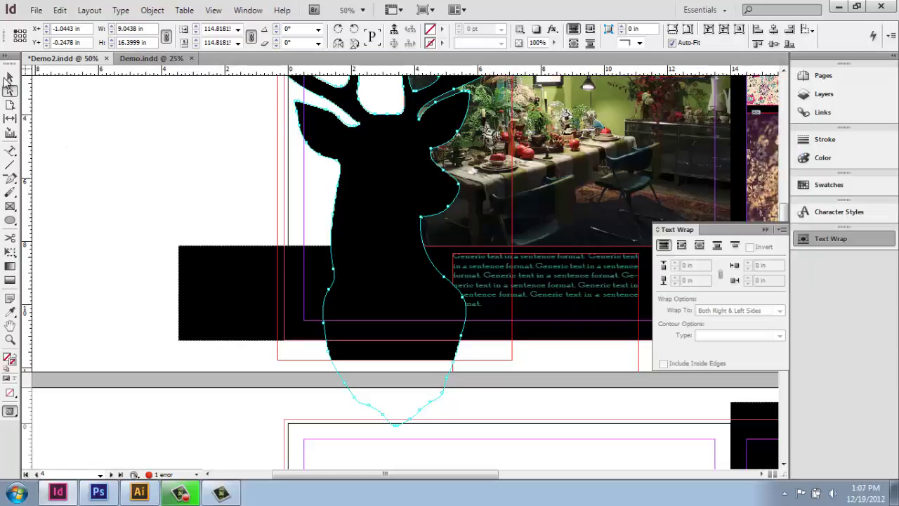
pyautogui.click(361, 263)
pyautogui.moveTo(564, 278); pyautogui.dragTo(562, 282)
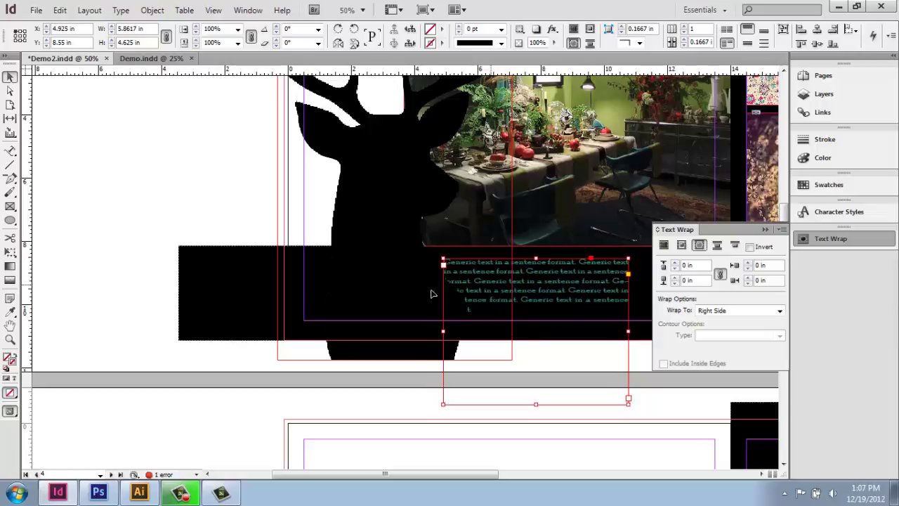
pyautogui.click(699, 245)
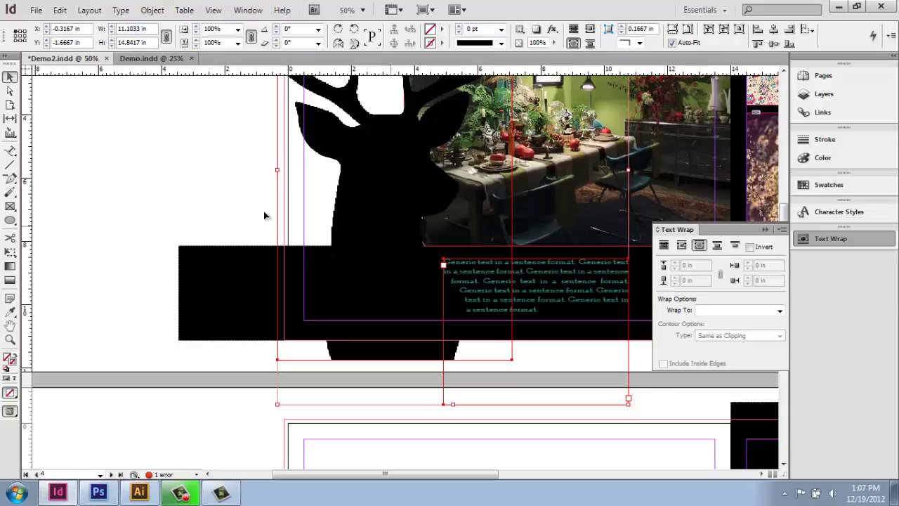
# Step: Nudge the placeholder text frame up, left and right into place beside the deer's neck
pyautogui.click(225, 212)
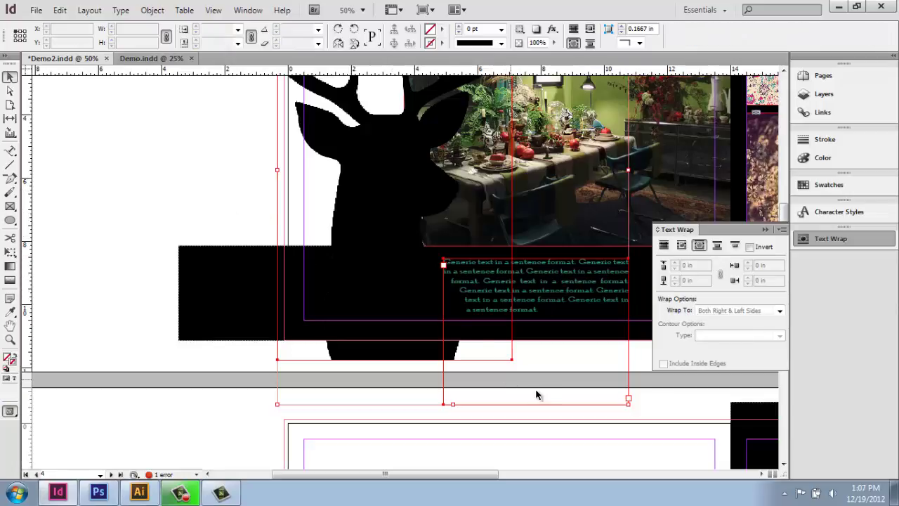
pyautogui.click(546, 291)
pyautogui.press('Up')
pyautogui.press('Up')
pyautogui.press('Up')
pyautogui.press('Up')
pyautogui.press('Up')
pyautogui.press('Up')
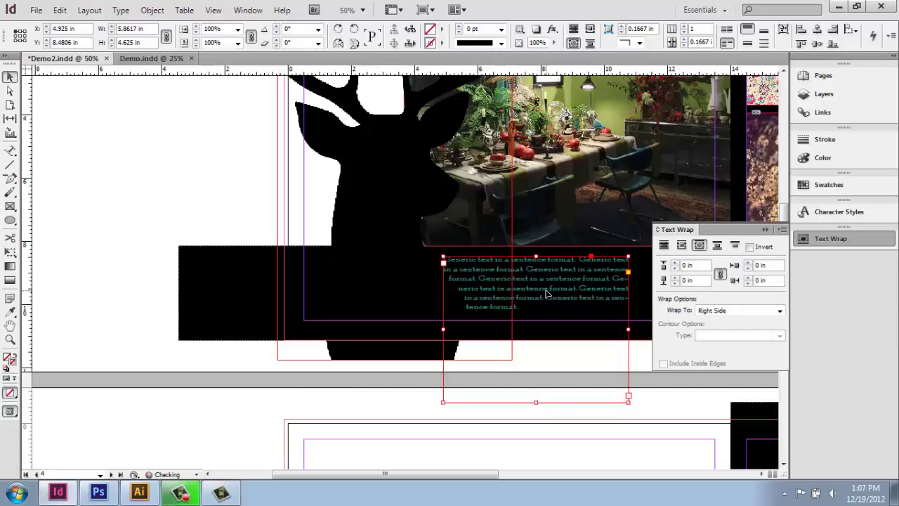
pyautogui.press('Left')
pyautogui.press('Left')
pyautogui.press('Left')
pyautogui.press('Left')
pyautogui.press('Left')
pyautogui.press('Left')
pyautogui.press('Left')
pyautogui.press('Left')
pyautogui.press('Left')
pyautogui.press('Left')
pyautogui.press('Left')
pyautogui.press('Left')
pyautogui.press('Left')
pyautogui.press('Left')
pyautogui.press('Left')
pyautogui.press('Left')
pyautogui.press('Left')
pyautogui.press('Left')
pyautogui.press('Left')
pyautogui.press('Left')
pyautogui.press('Left')
pyautogui.press('Left')
pyautogui.press('Left')
pyautogui.press('Left')
pyautogui.press('Left')
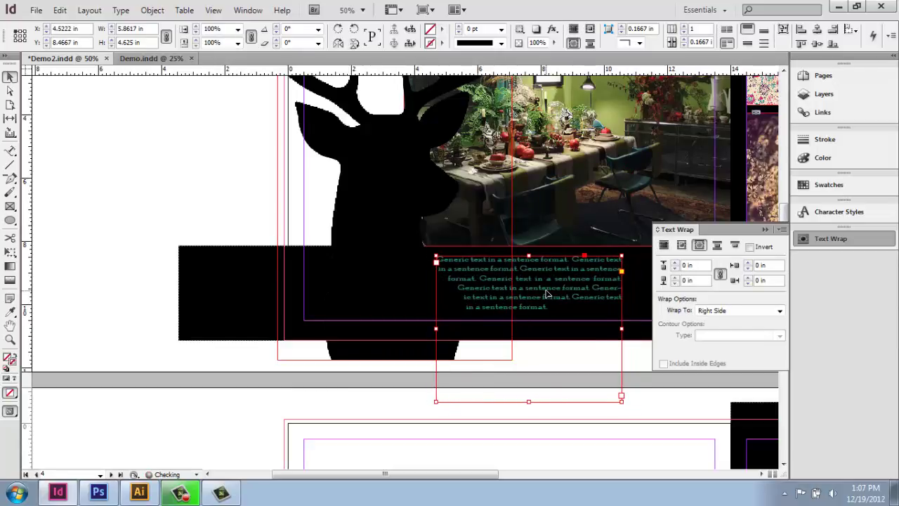
pyautogui.press('Up')
pyautogui.press('Up')
pyautogui.press('Up')
pyautogui.press('Up')
pyautogui.press('Up')
pyautogui.press('Up')
pyautogui.press('Up')
pyautogui.press('Up')
pyautogui.press('Up')
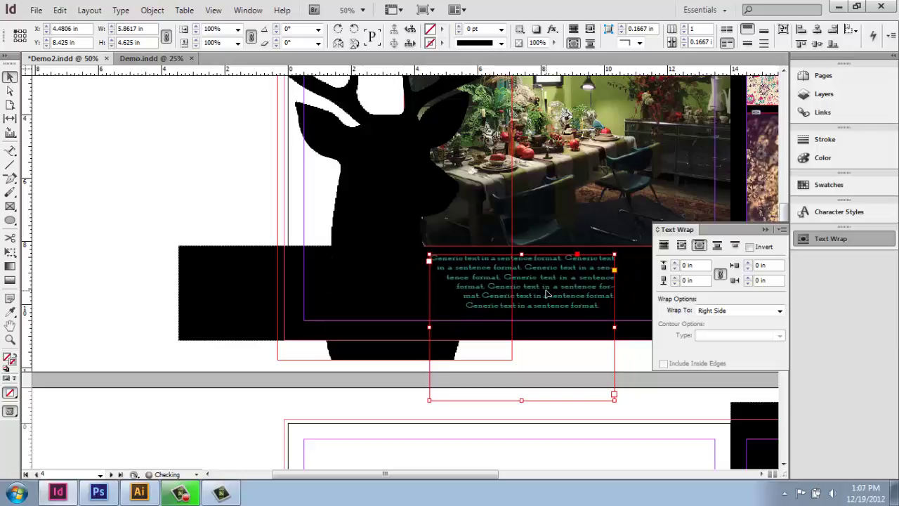
pyautogui.press('Up')
pyautogui.press('Up')
pyautogui.press('Up')
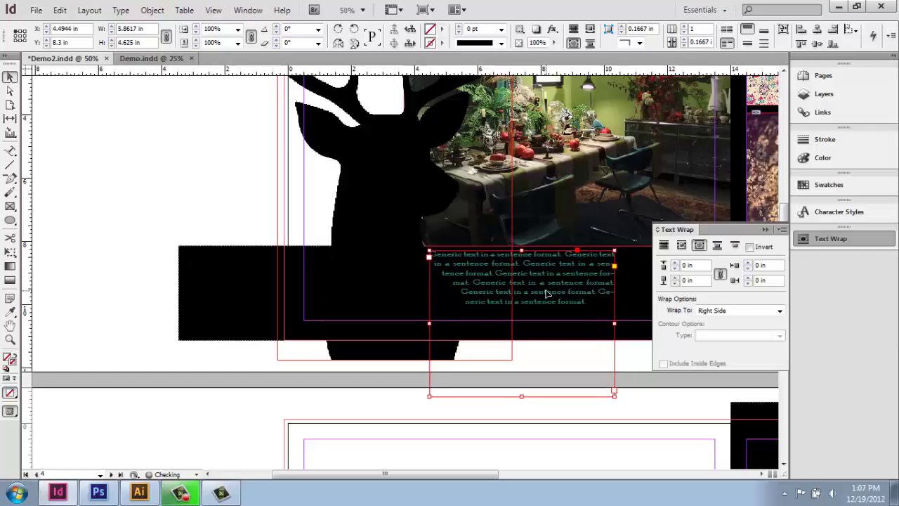
pyautogui.press('Right')
pyautogui.press('Right')
pyautogui.press('Right')
pyautogui.press('Right')
pyautogui.press('Right')
pyautogui.press('Right')
pyautogui.press('Right')
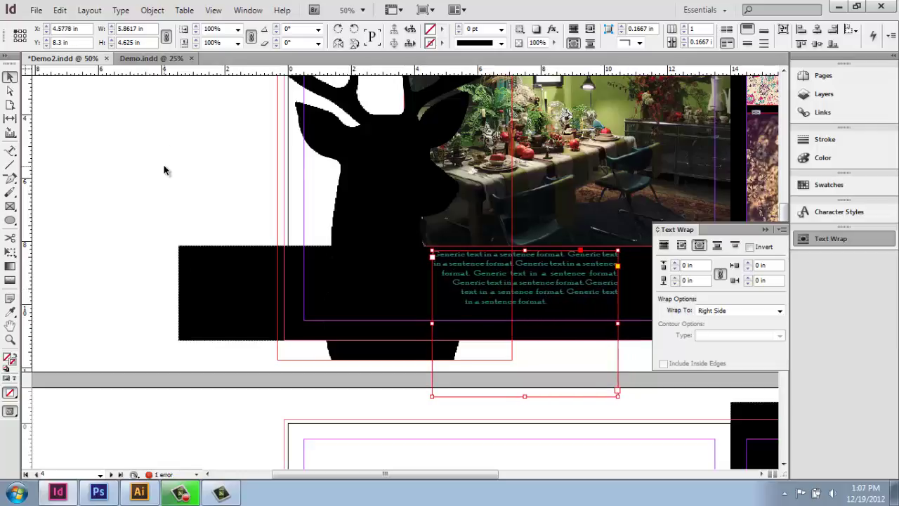
pyautogui.click(164, 167)
pyautogui.moveTo(484, 282)
pyautogui.mouseDown()
pyautogui.moveTo(463, 262)
pyautogui.moveTo(460, 274)
pyautogui.moveTo(481, 277)
pyautogui.mouseUp()
# Step: Nudge the deer image right and up inside its frame so the text reflows around it
pyautogui.click(699, 244)
pyautogui.click(380, 209)
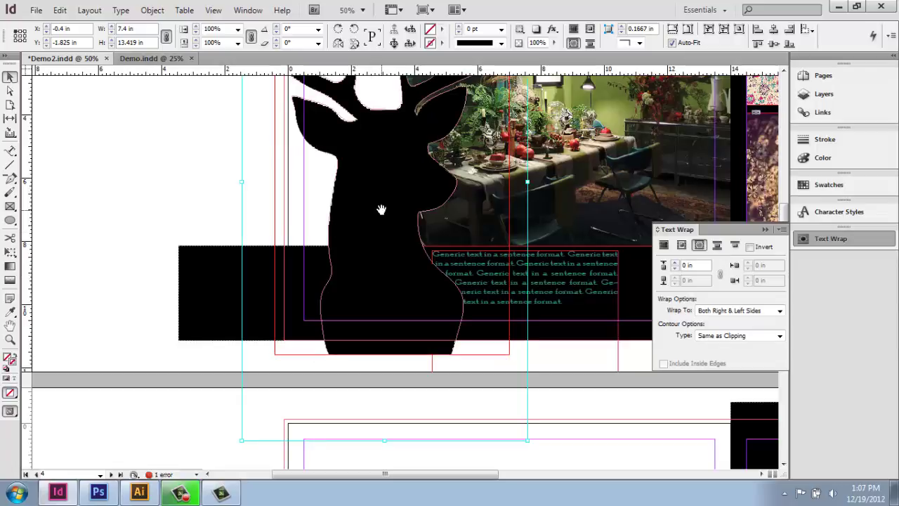
pyautogui.press('Right')
pyautogui.press('Right')
pyautogui.press('Right')
pyautogui.press('Right')
pyautogui.press('Right')
pyautogui.press('Right')
pyautogui.press('Right')
pyautogui.press('Right')
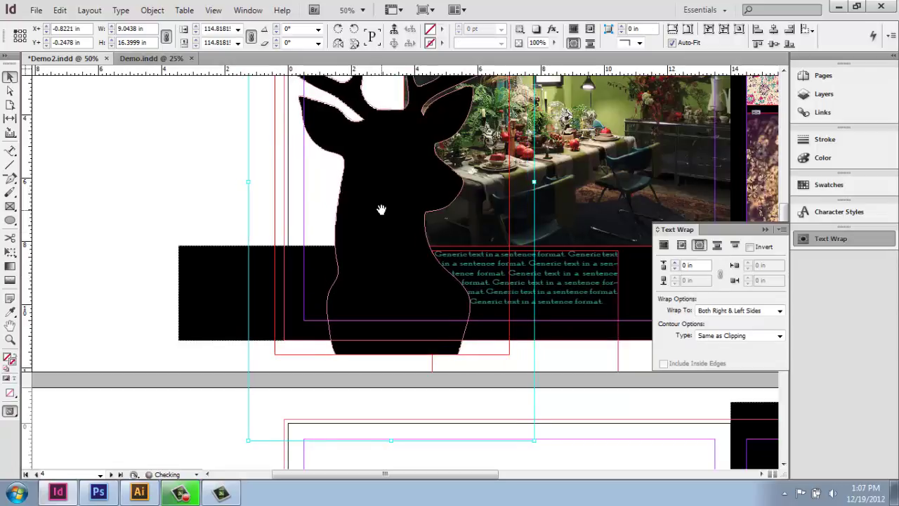
pyautogui.press('Up')
pyautogui.press('Up')
pyautogui.press('Up')
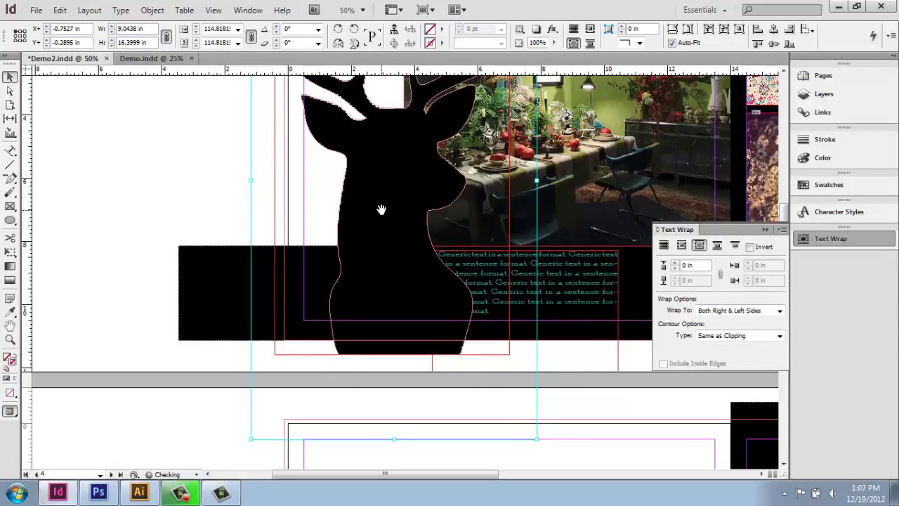
pyautogui.press('Up')
pyautogui.press('Up')
pyautogui.press('Up')
pyautogui.press('Up')
pyautogui.press('Up')
pyautogui.press('Up')
pyautogui.press('Up')
pyautogui.press('Up')
pyautogui.press('Up')
pyautogui.press('Up')
pyautogui.press('Up')
pyautogui.press('Up')
pyautogui.press('Up')
pyautogui.press('Up')
pyautogui.press('Up')
pyautogui.press('Up')
pyautogui.press('Up')
pyautogui.press('Up')
pyautogui.press('Up')
pyautogui.press('Up')
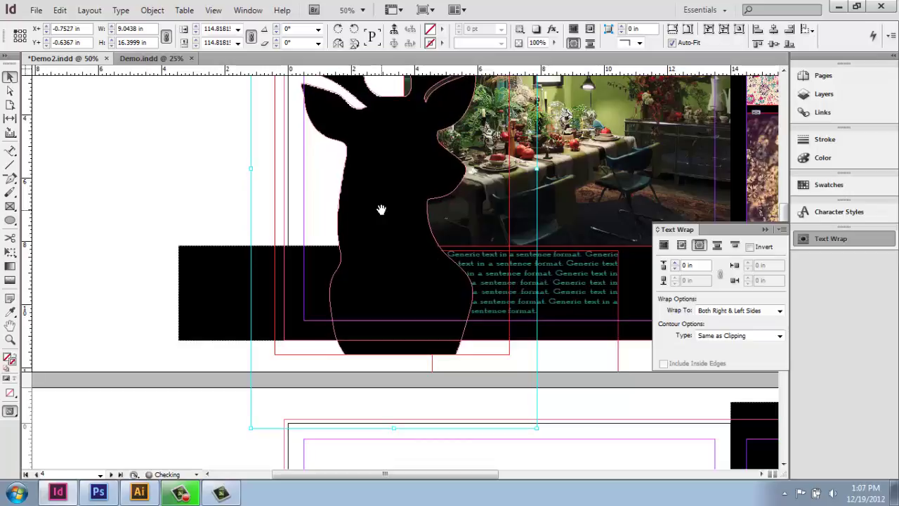
pyautogui.press('Down')
pyautogui.press('Down')
pyautogui.press('Down')
pyautogui.press('Down')
pyautogui.press('Down')
pyautogui.press('Down')
pyautogui.press('Down')
pyautogui.press('Down')
pyautogui.press('Down')
pyautogui.press('Down')
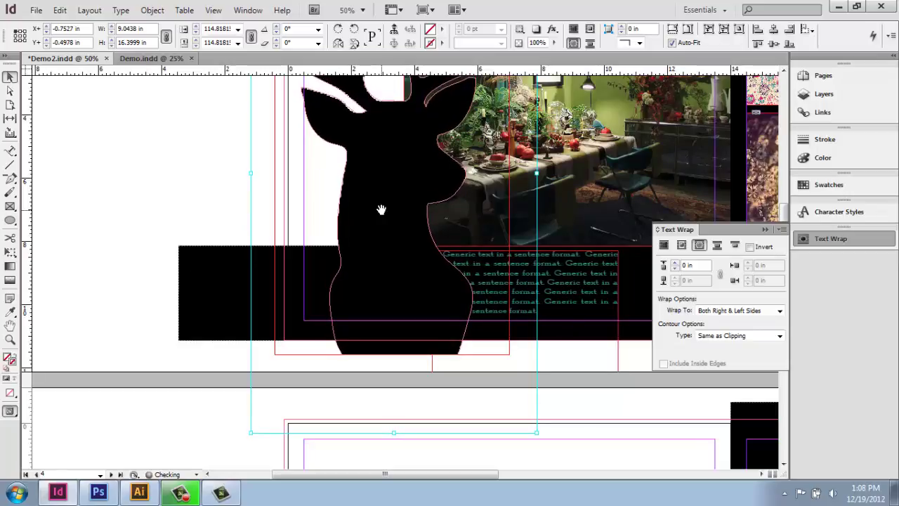
pyautogui.press('Down')
pyautogui.press('Down')
pyautogui.press('Down')
pyautogui.press('Down')
pyautogui.press('Down')
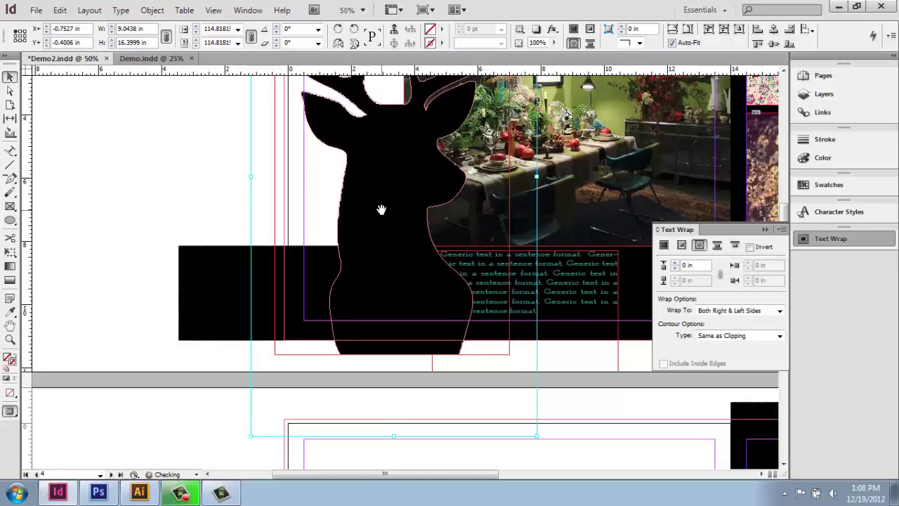